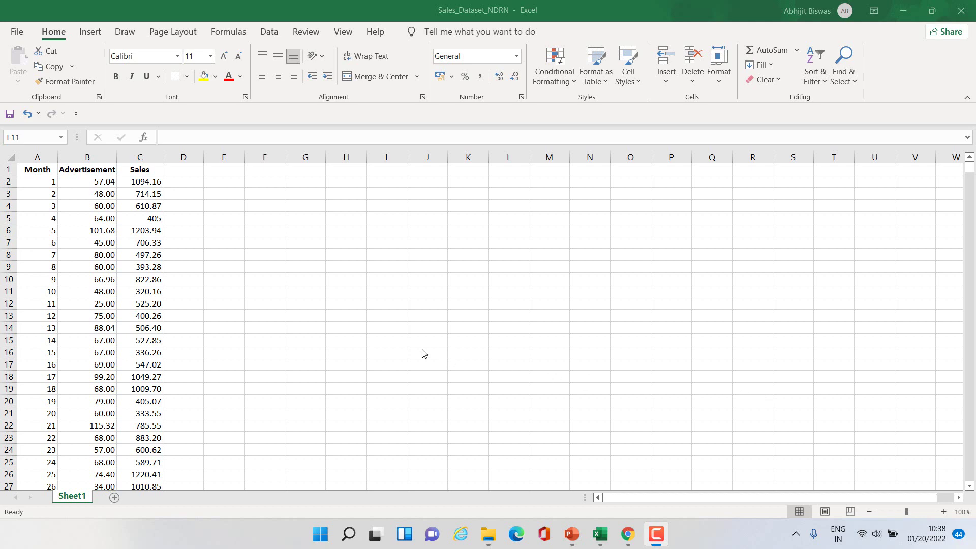
- Open the Random Number Generation tool from the Data tab's Data Analysis list
click(270, 32)
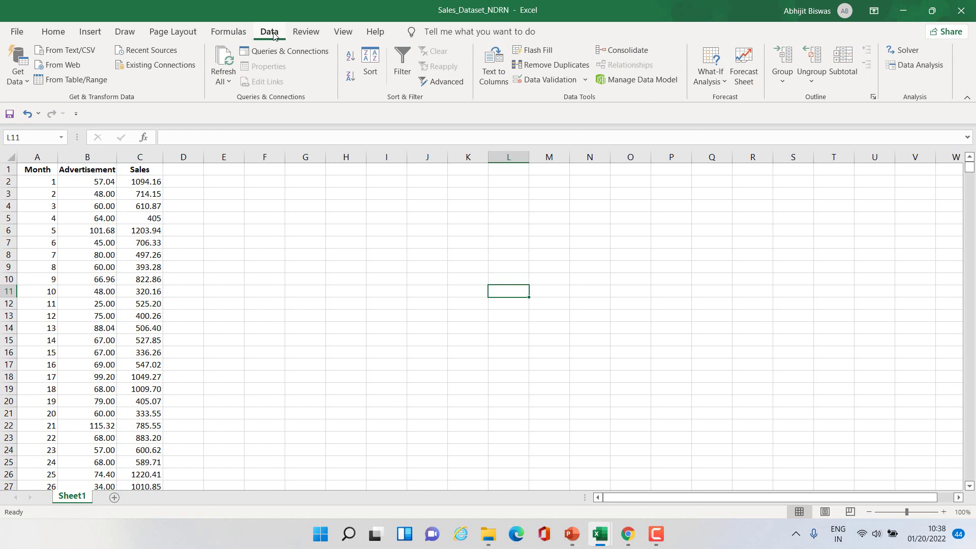
click(920, 66)
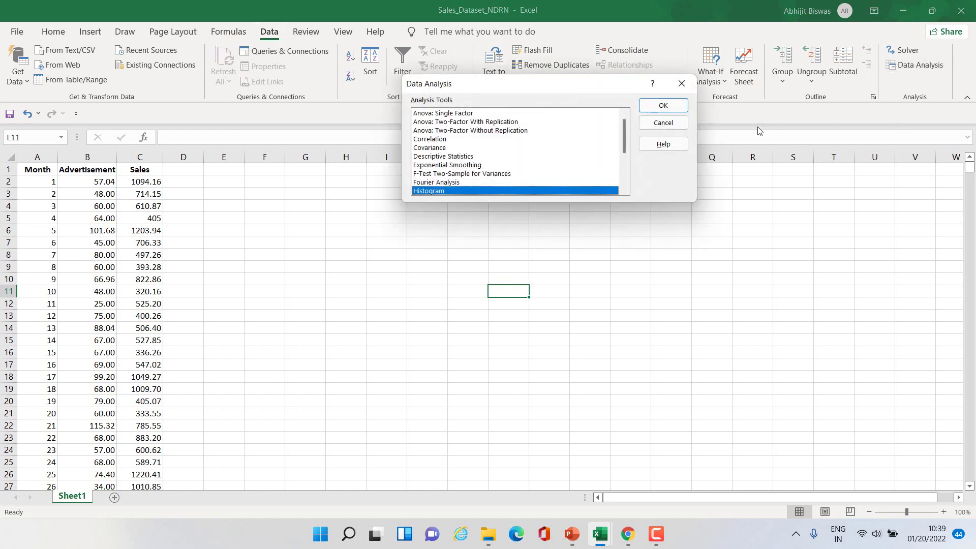
scroll(573, 151, down, 2)
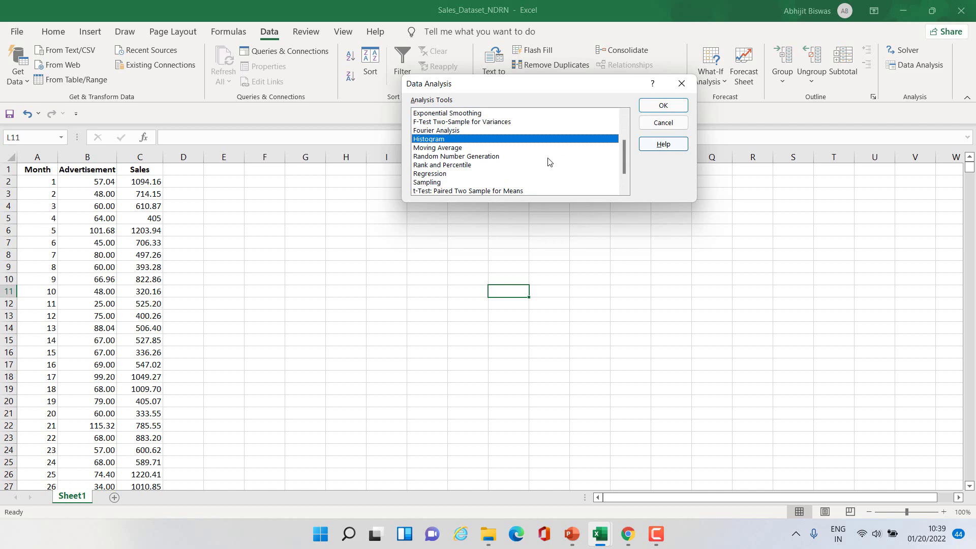
click(480, 157)
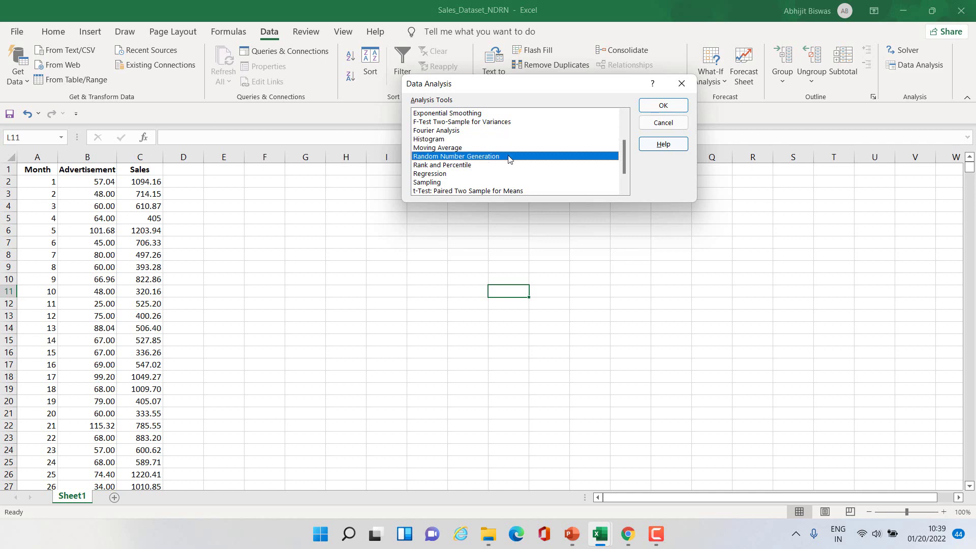
click(665, 110)
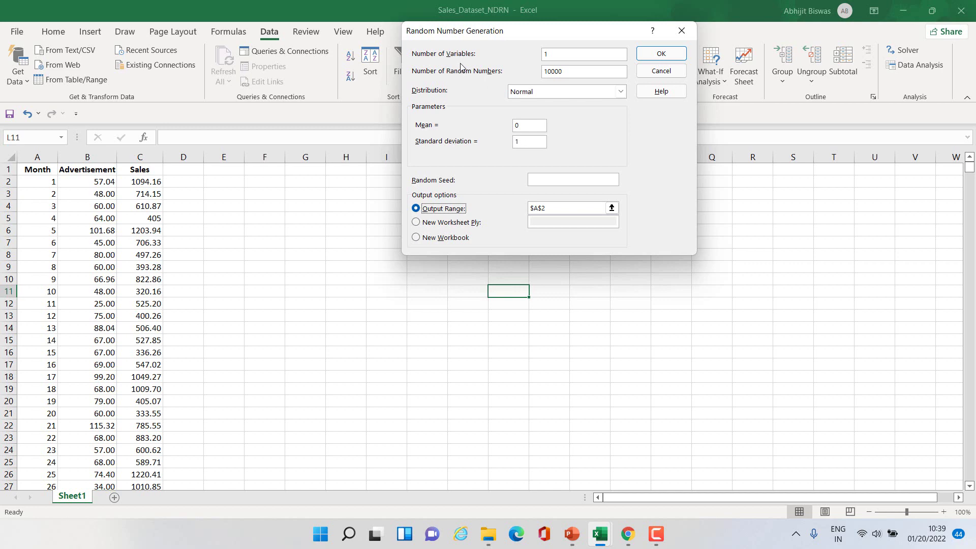
click(555, 54)
click(569, 71)
click(621, 93)
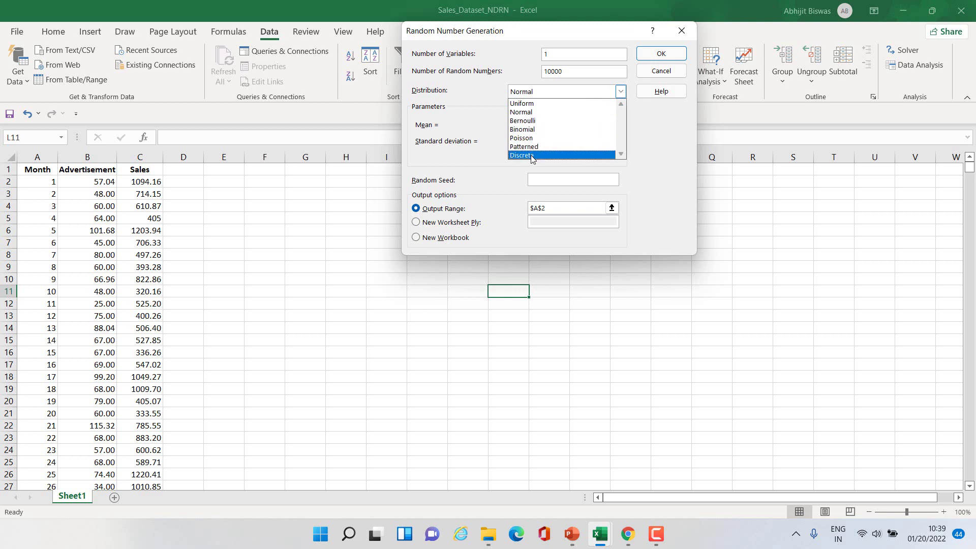
click(535, 115)
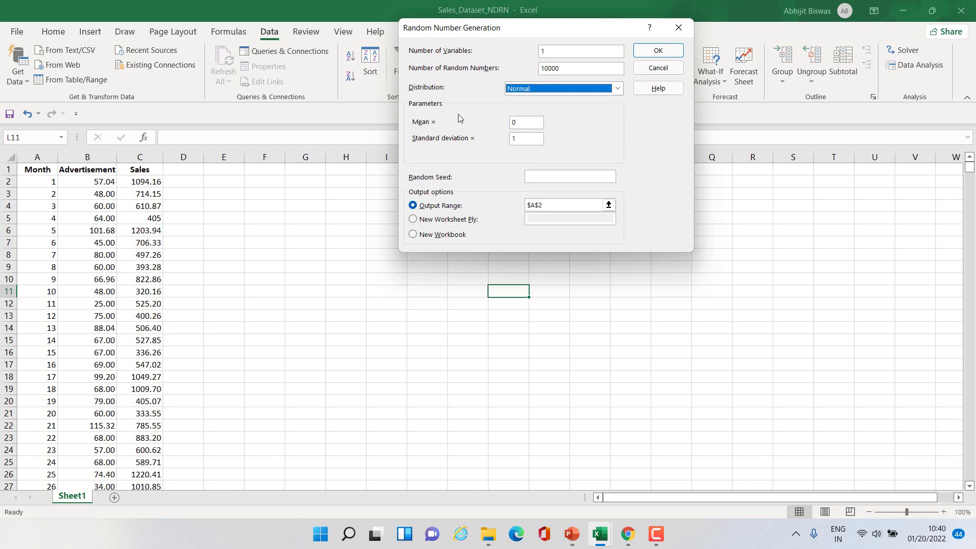
- Generate the numbers with mean 500000 and standard deviation 4000 into a New Worksheet Ply
click(518, 122)
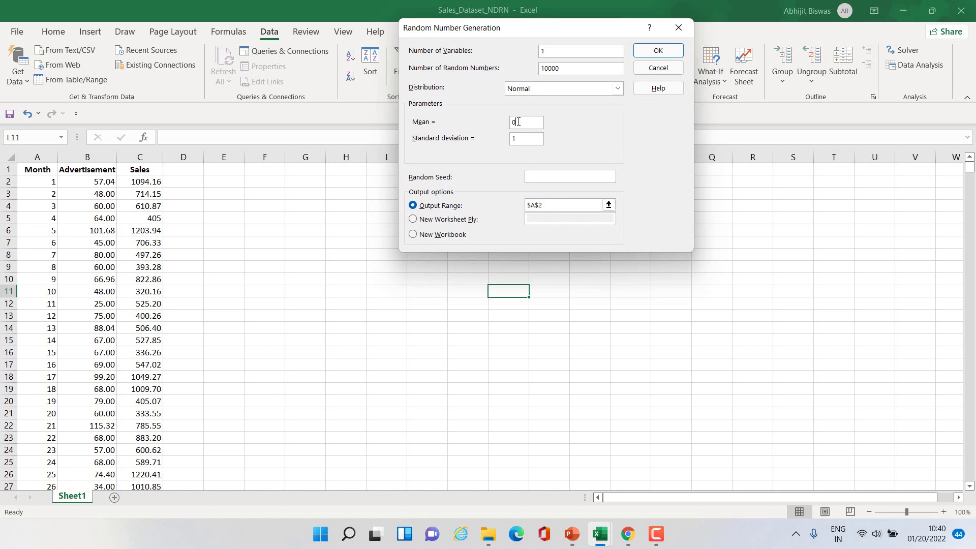
key(BackSpace)
text(500000)
click(519, 141)
key(BackSpace)
text(4000)
click(412, 221)
key(Return)
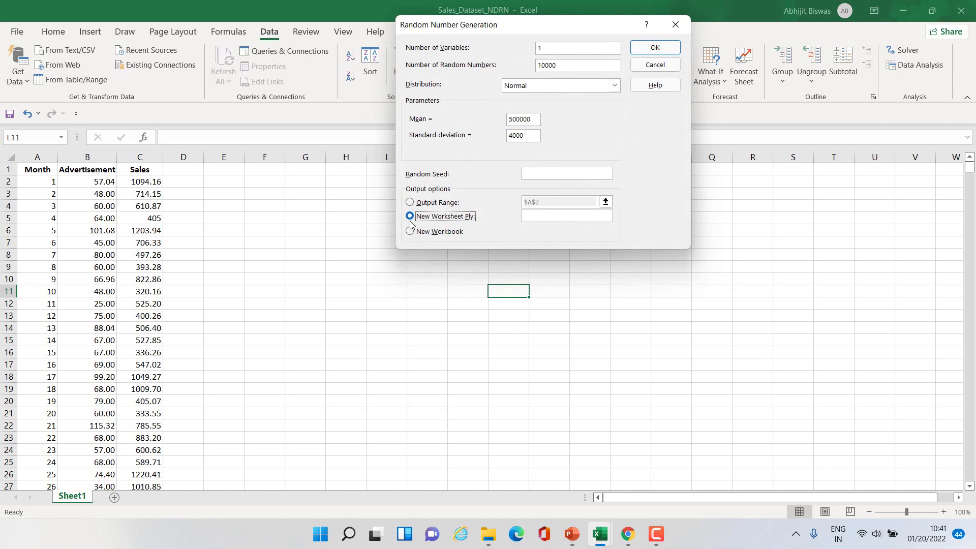
click(656, 49)
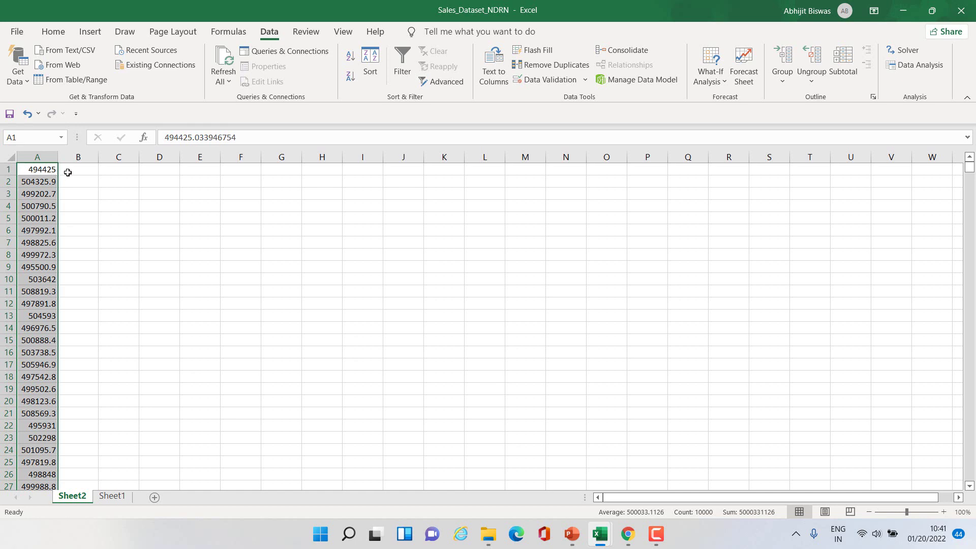
- Insert an empty row above the generated numbers at row 1
click(4, 169)
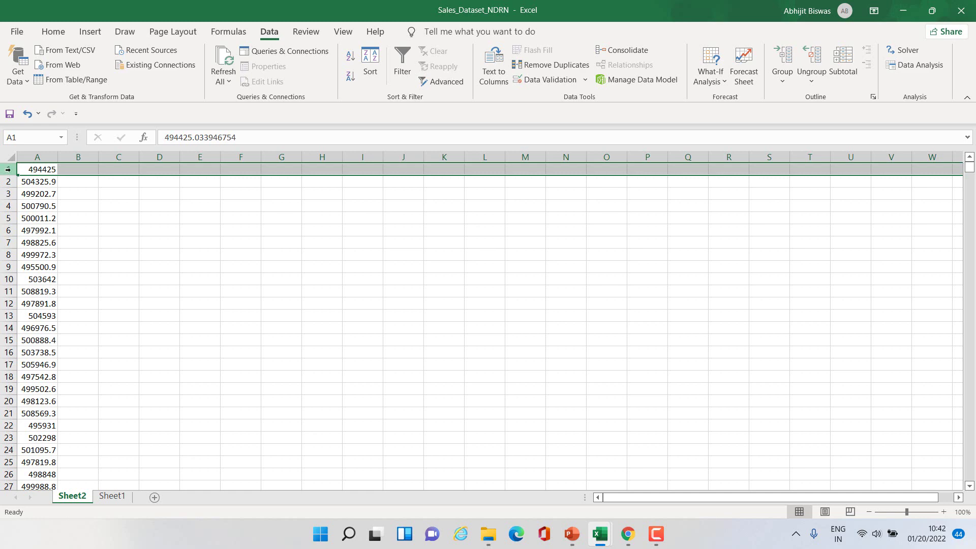
right_click(8, 169)
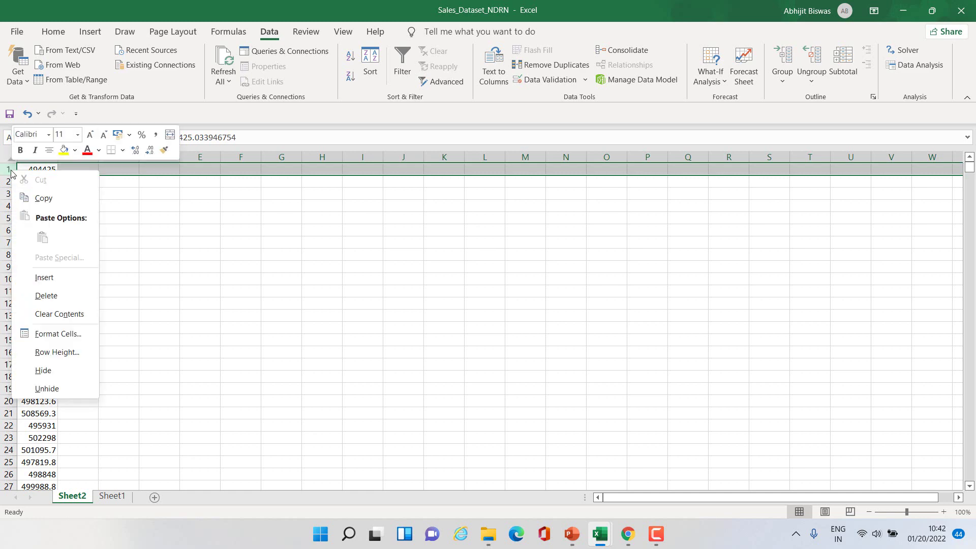
click(45, 279)
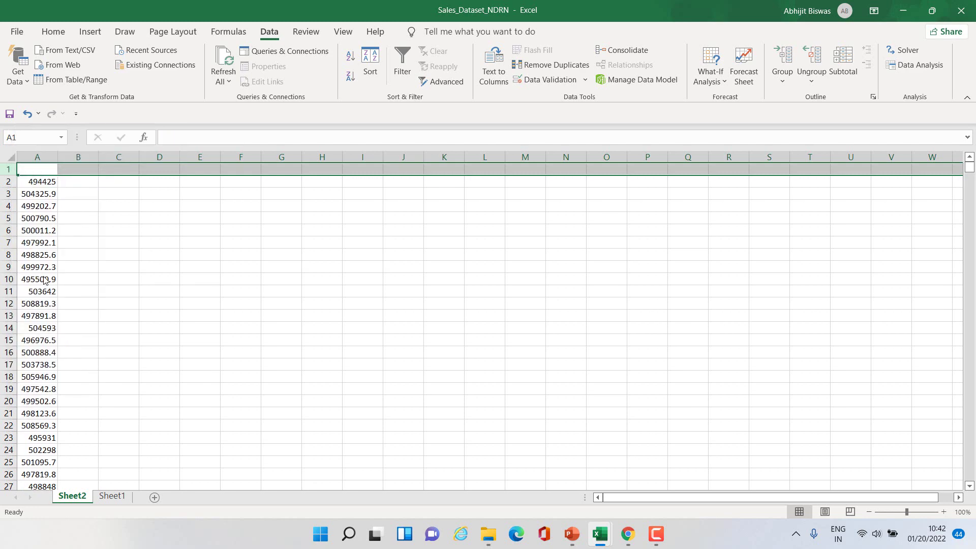
click(78, 209)
- Enter the header 'X' in cell A1
click(35, 169)
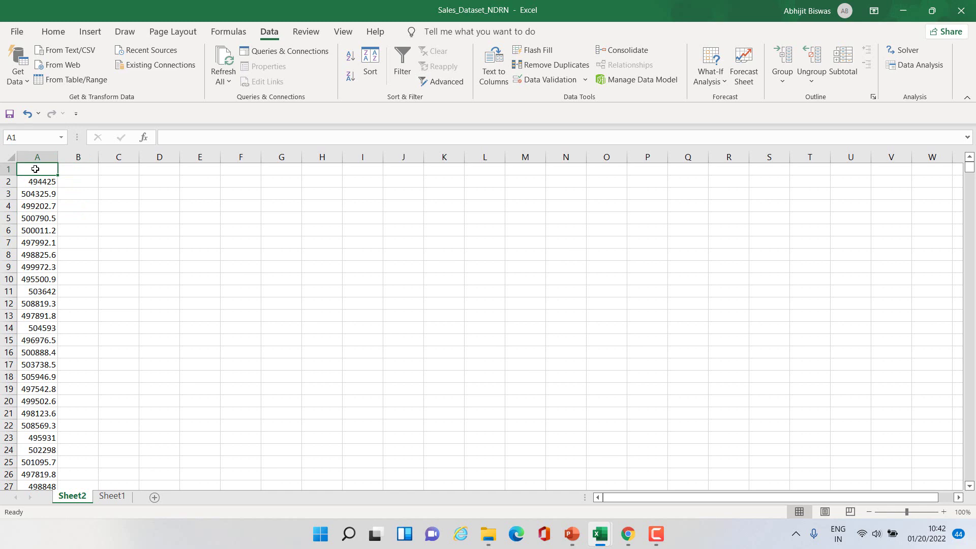
text(X)
key(Return)
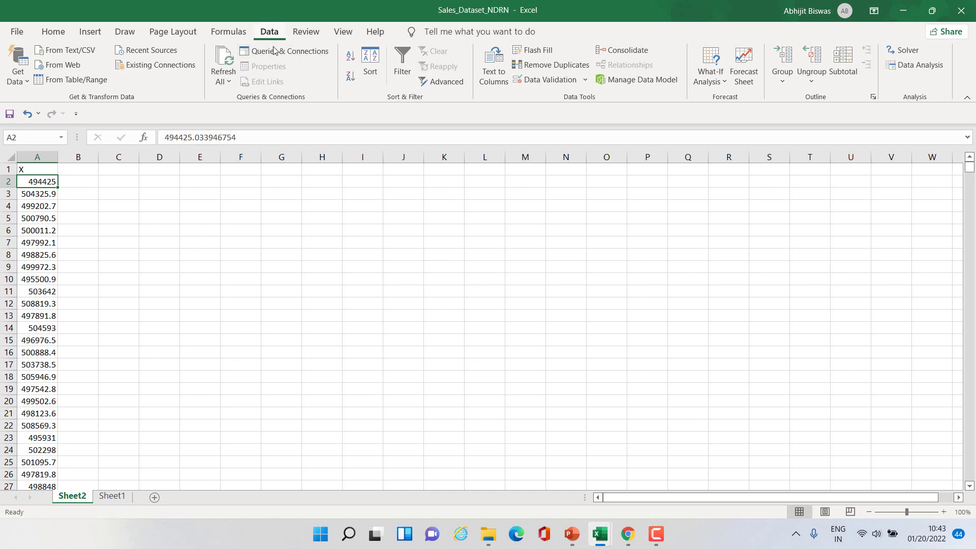
- Open Descriptive Statistics and set its input range to A1:A10001
click(933, 68)
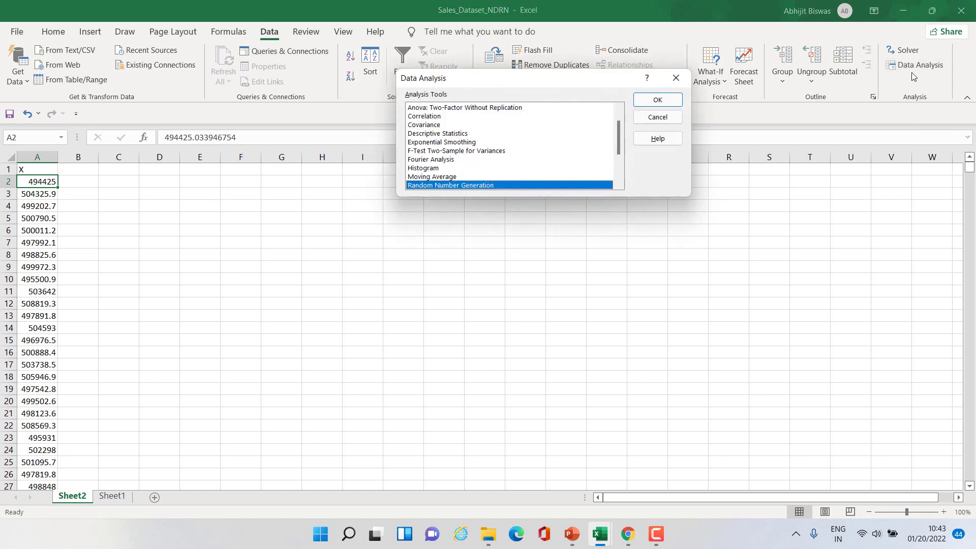
click(440, 134)
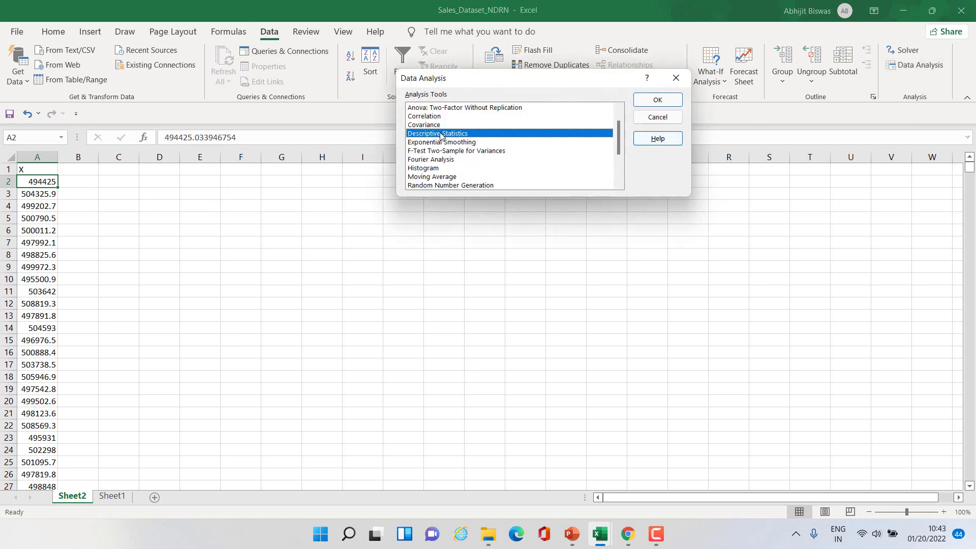
click(656, 101)
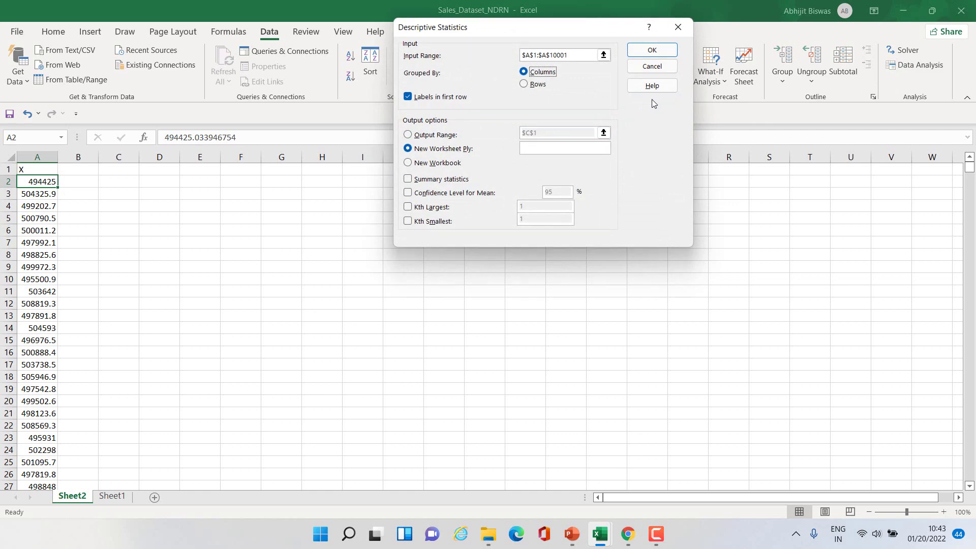
click(579, 54)
key(BackSpace)
key(BackSpace)
key(BackSpace)
key(BackSpace)
key(BackSpace)
key(BackSpace)
key(BackSpace)
key(BackSpace)
key(BackSpace)
key(BackSpace)
key(BackSpace)
key(BackSpace)
key(BackSpace)
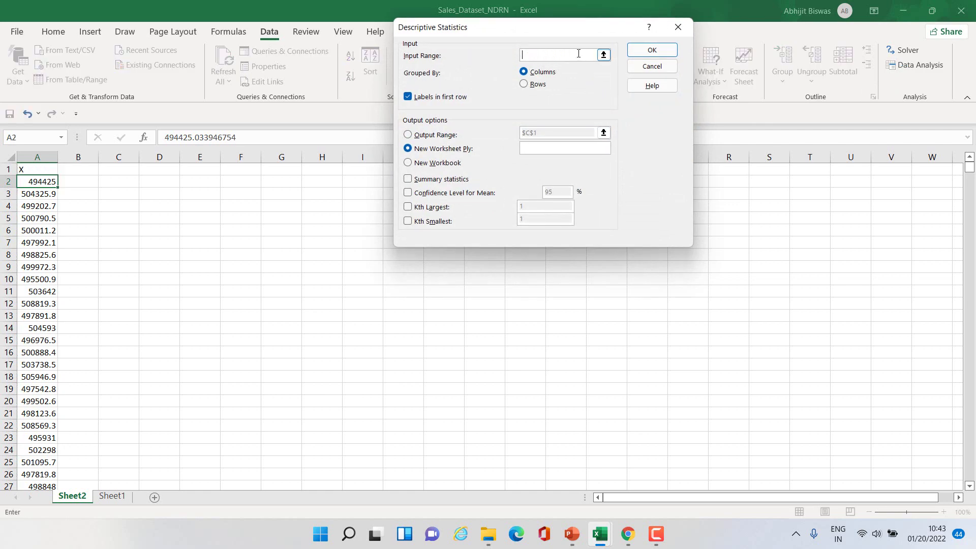
click(38, 172)
key(ctrl+shift+Down)
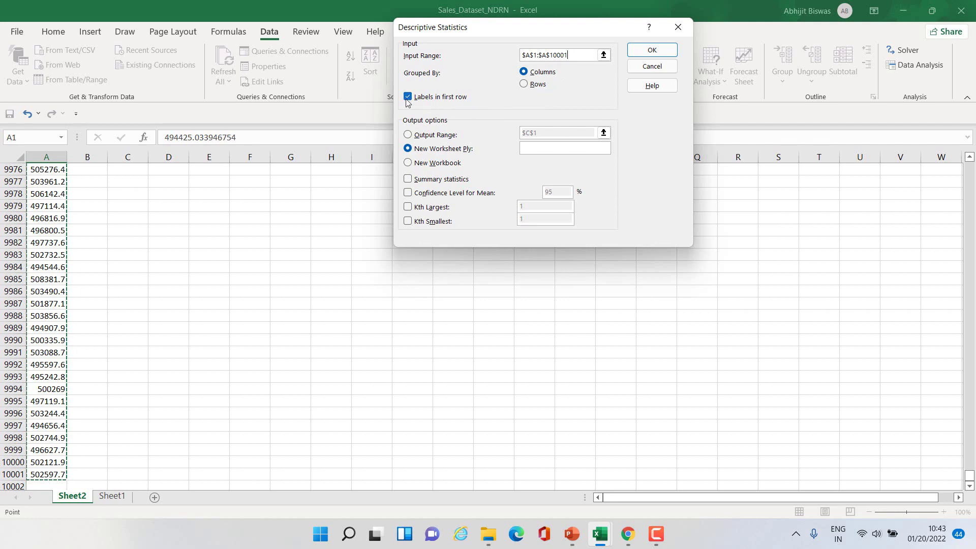
- Output summary statistics starting at cell C1 and run the analysis
click(408, 134)
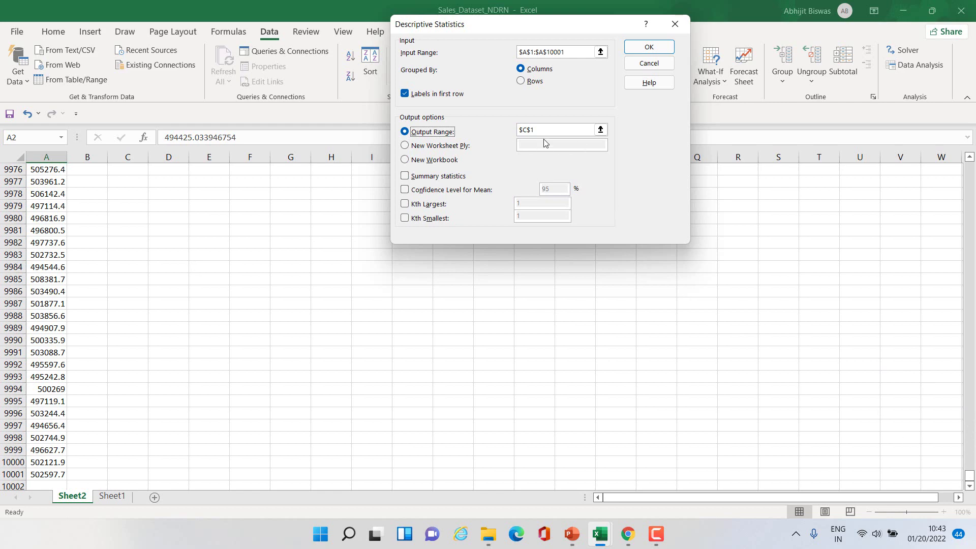
click(559, 129)
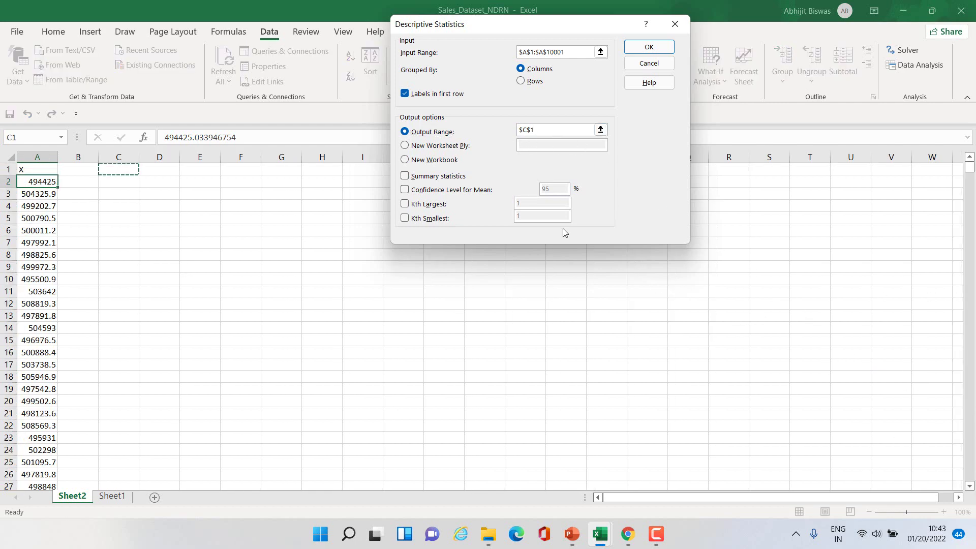
click(405, 177)
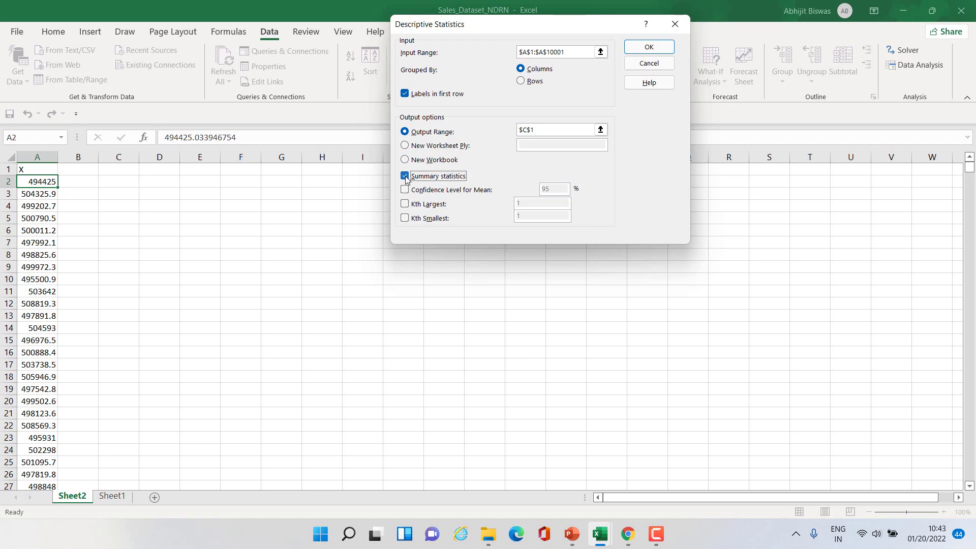
click(649, 47)
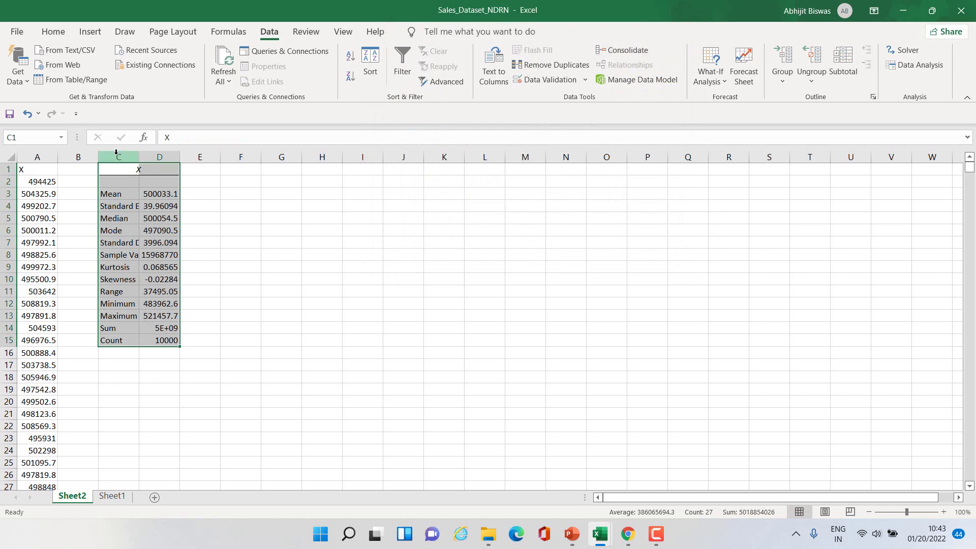
double_click(140, 156)
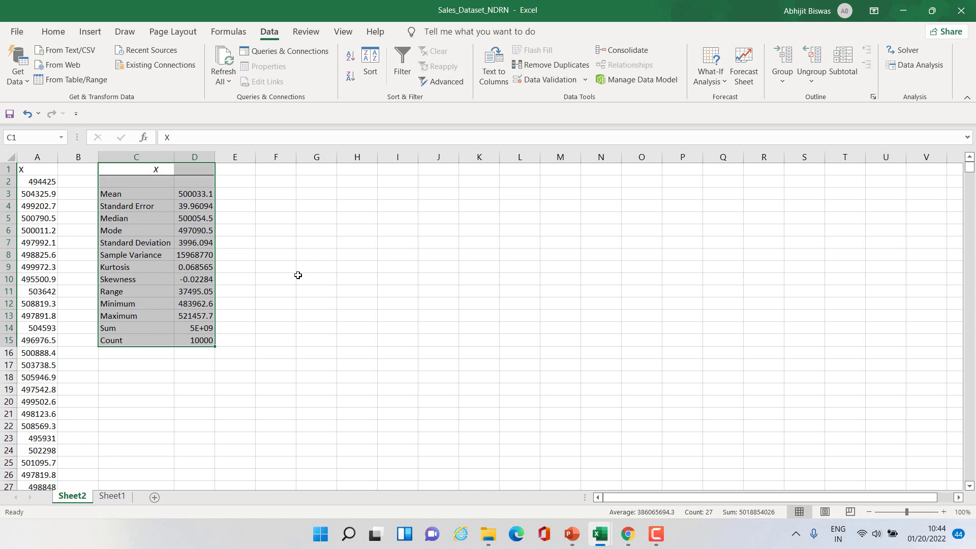
click(195, 267)
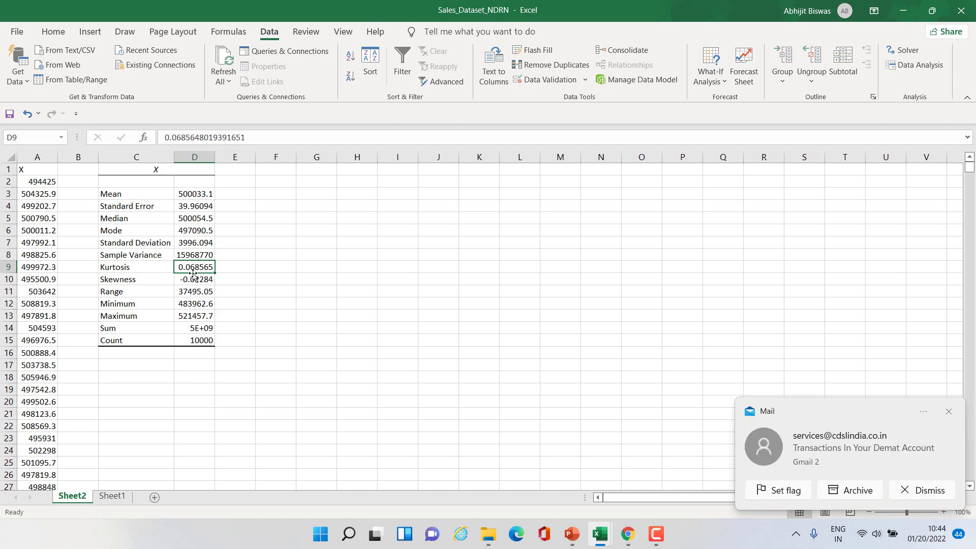
click(948, 412)
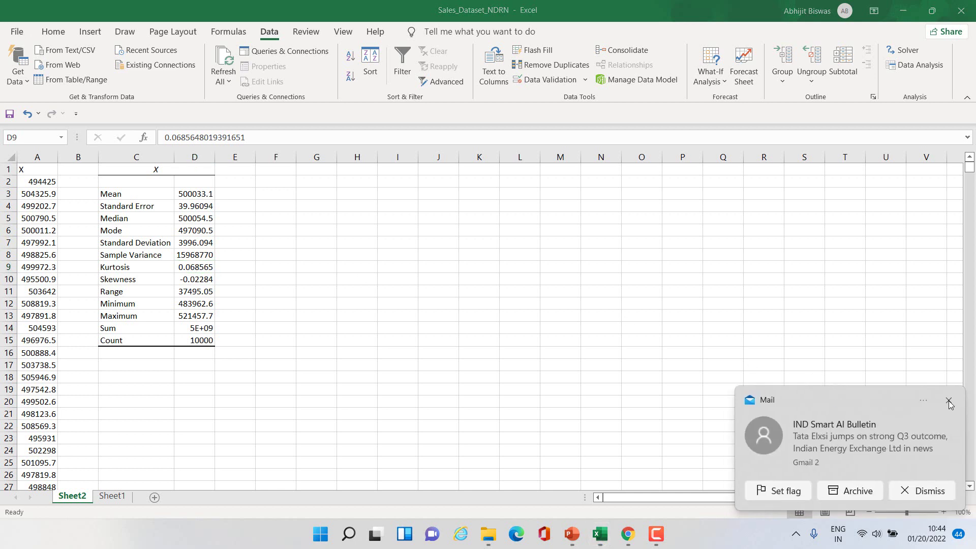
click(948, 401)
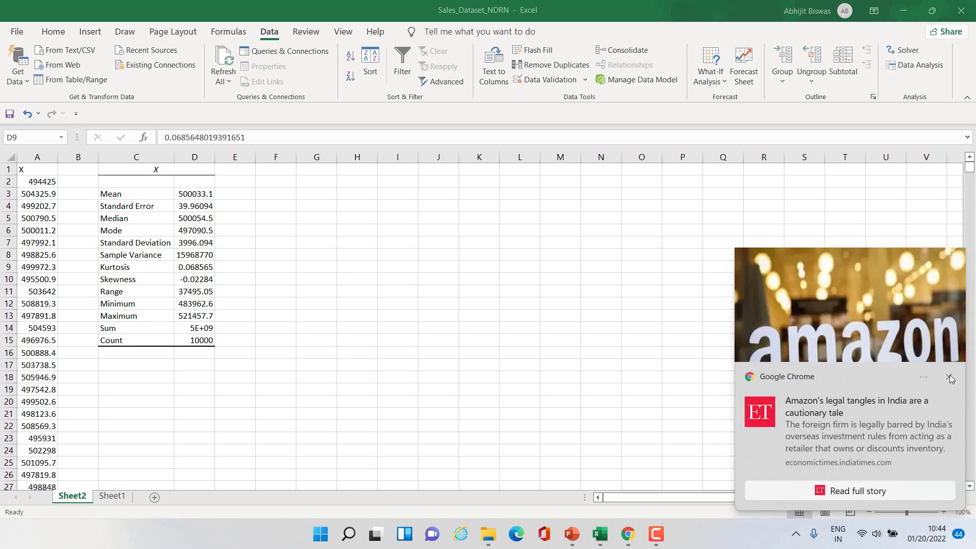
click(950, 375)
click(948, 370)
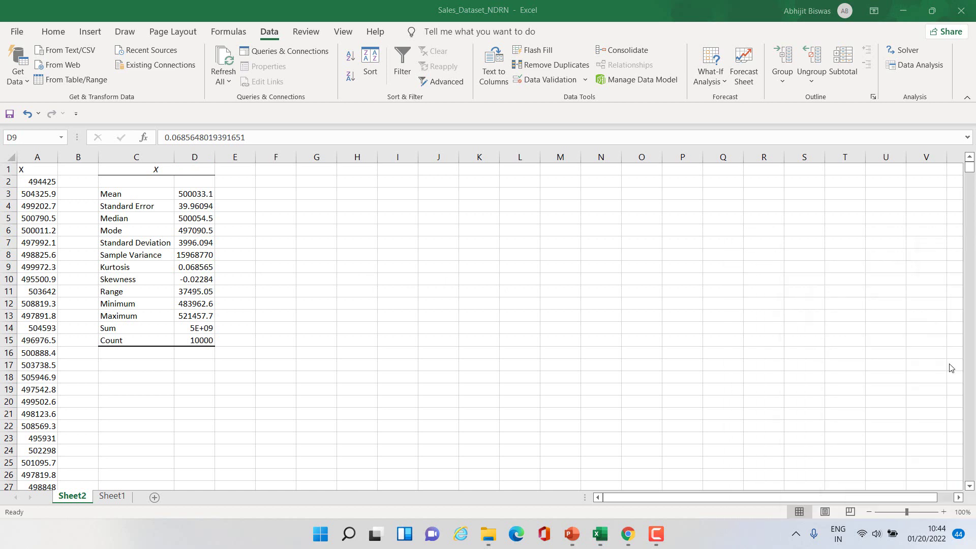
click(949, 401)
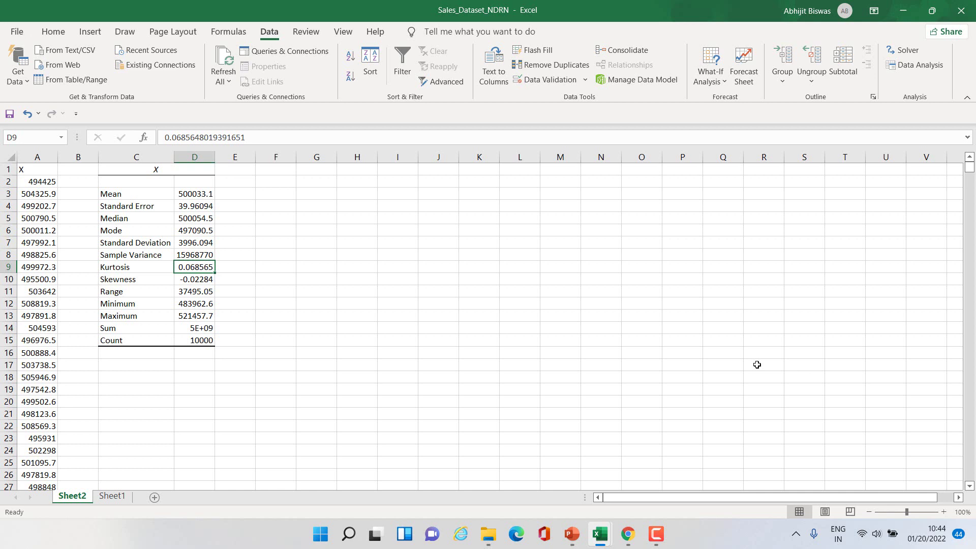
click(188, 278)
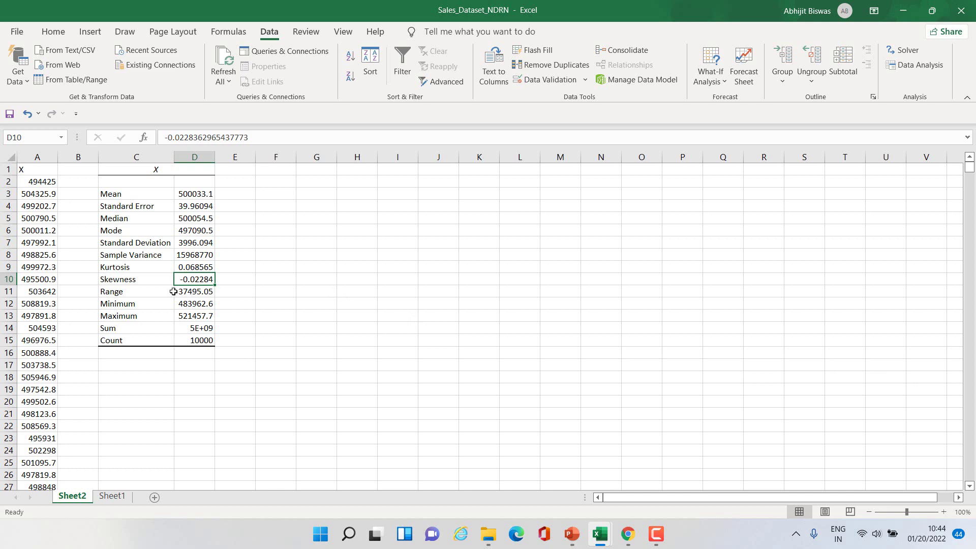
click(199, 328)
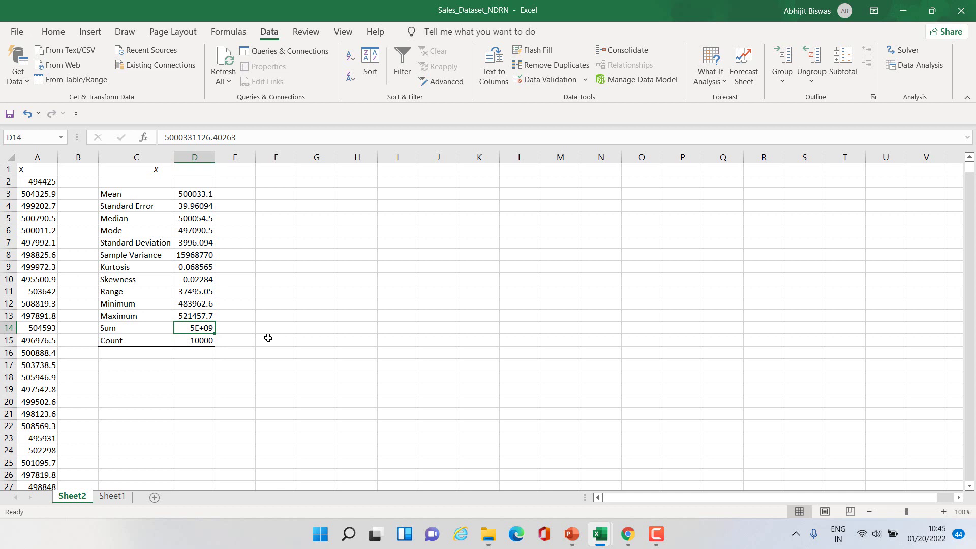
- Format the Sum in D14 as Number with 2 decimals, showing 5000331126.40
key(ctrl+1)
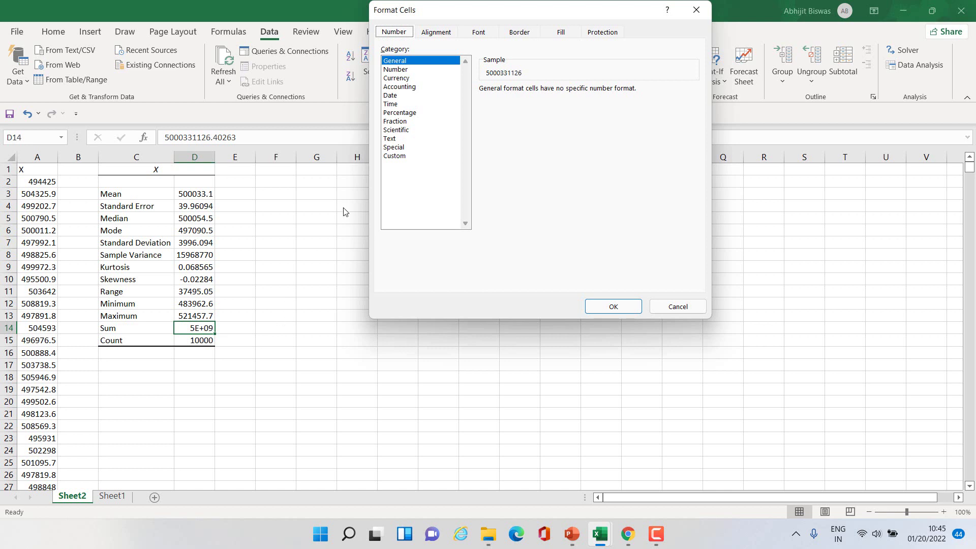
click(401, 70)
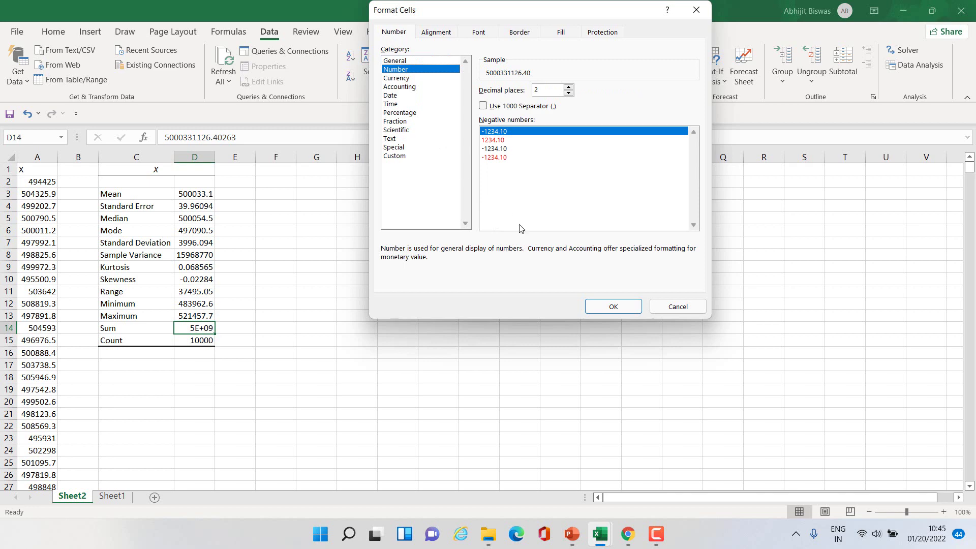
click(613, 307)
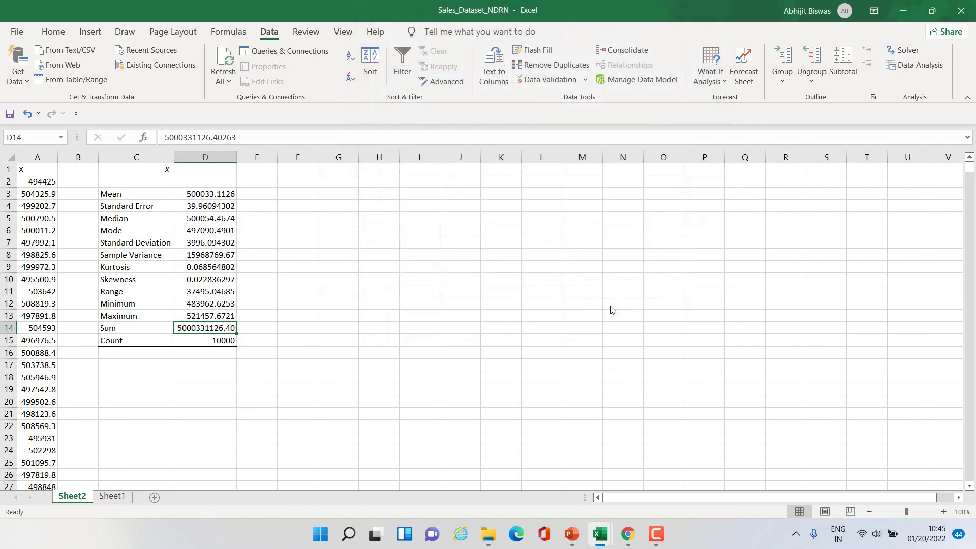
click(537, 342)
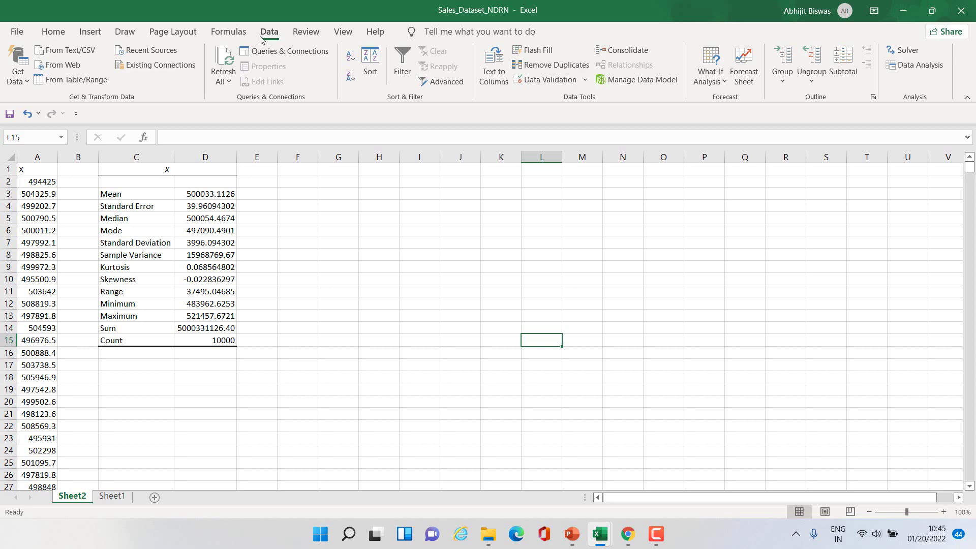
- Open the Histogram tool from Data Analysis and clear its old input range
click(921, 67)
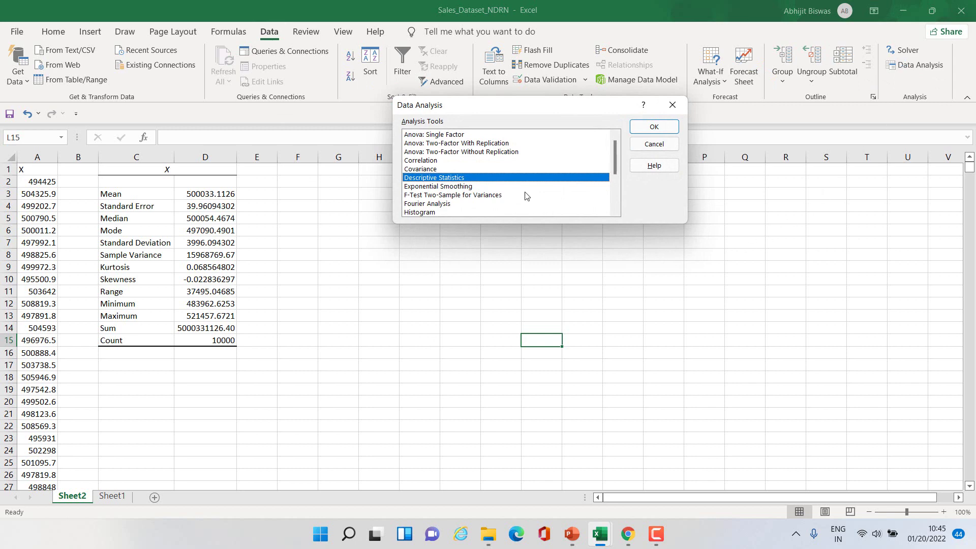
click(430, 213)
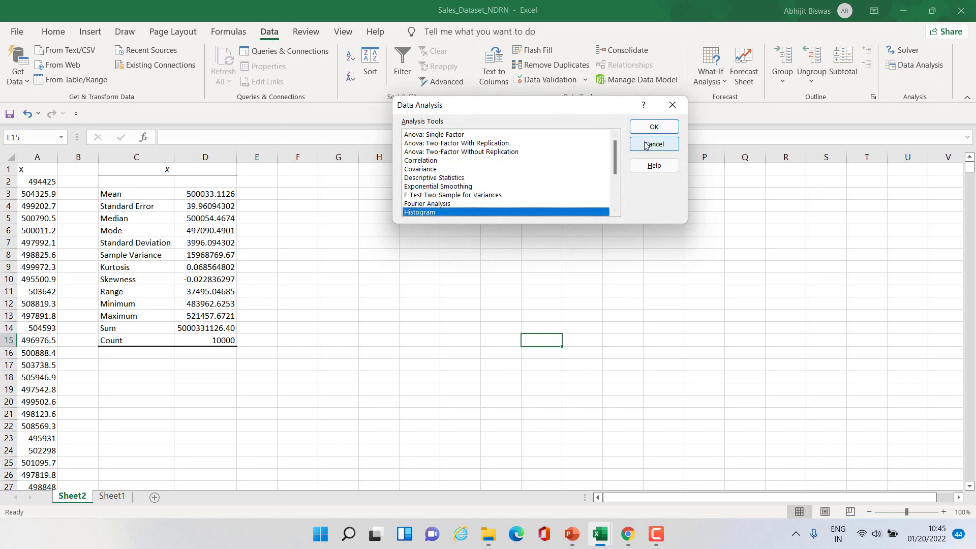
click(652, 127)
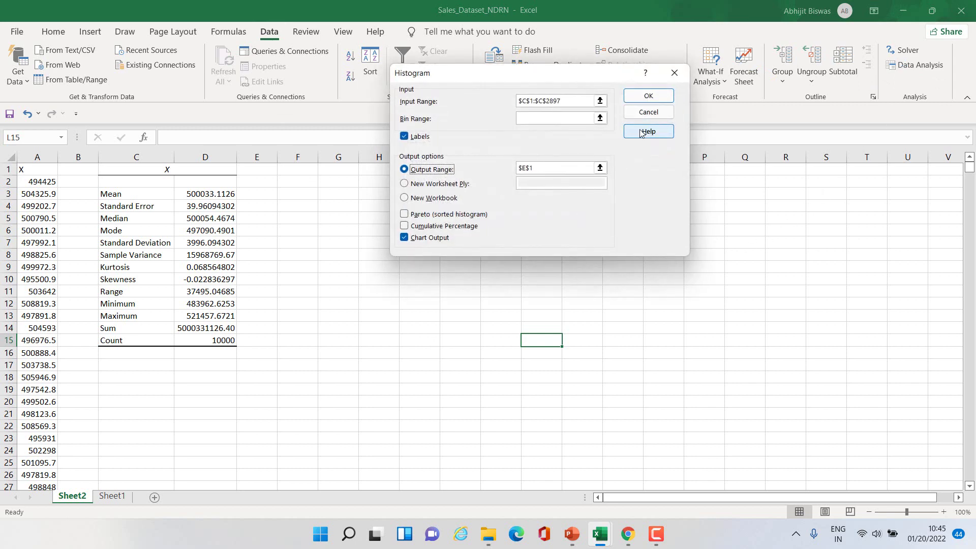
click(565, 100)
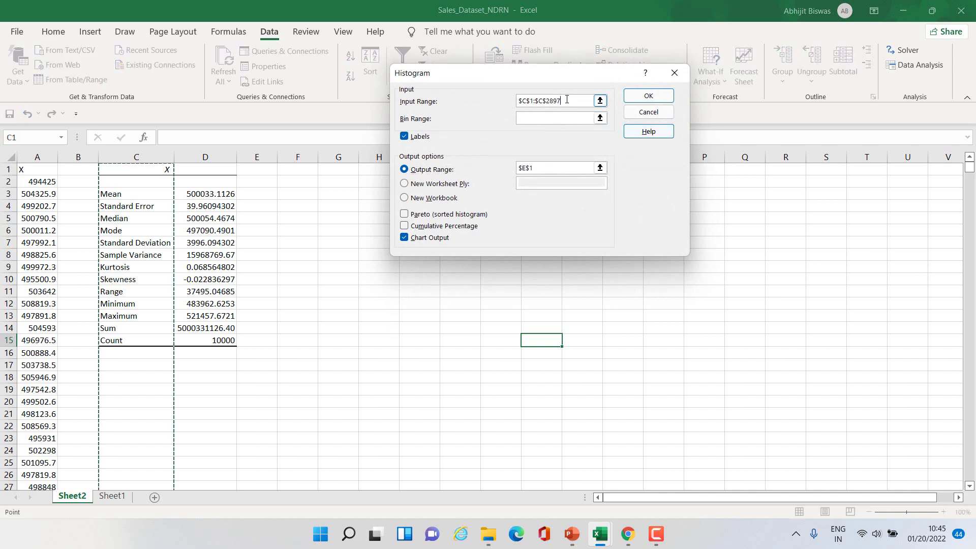
key(BackSpace)
key(BackSpace)
key(BackSpace)
key(BackSpace)
key(BackSpace)
key(BackSpace)
key(BackSpace)
key(BackSpace)
key(BackSpace)
key(BackSpace)
key(BackSpace)
key(BackSpace)
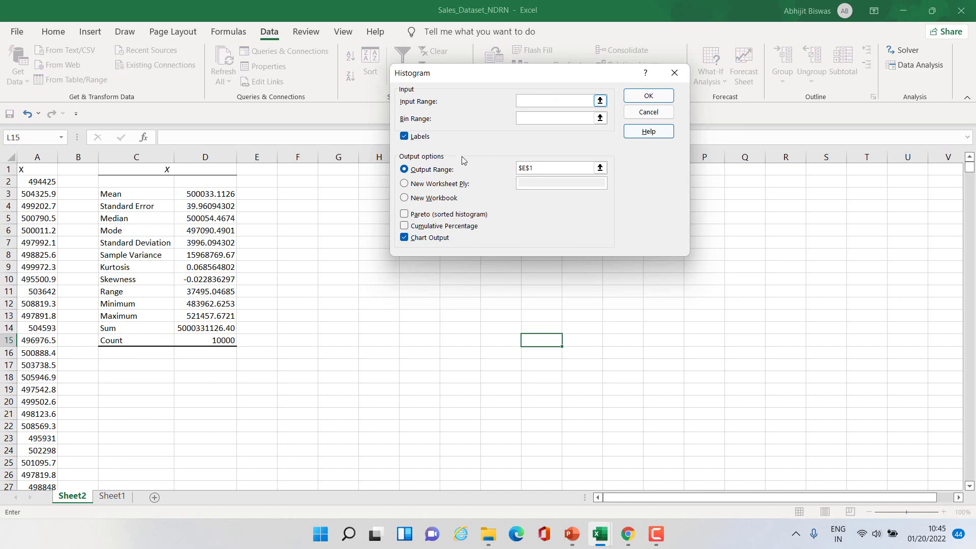
- Run the histogram on $A$1:$A$10001 with output at $F$1 and a chart
click(42, 171)
key(ctrl+shift+Down)
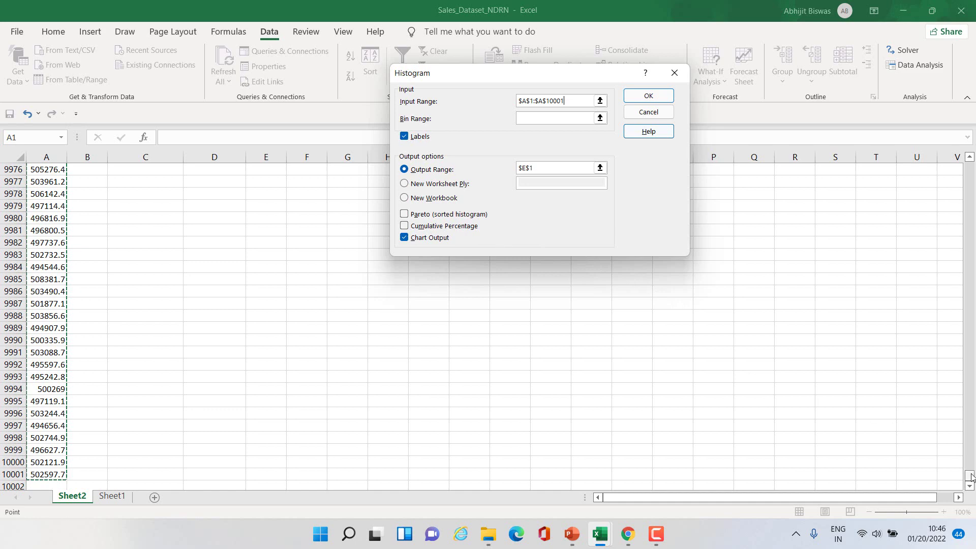
click(548, 170)
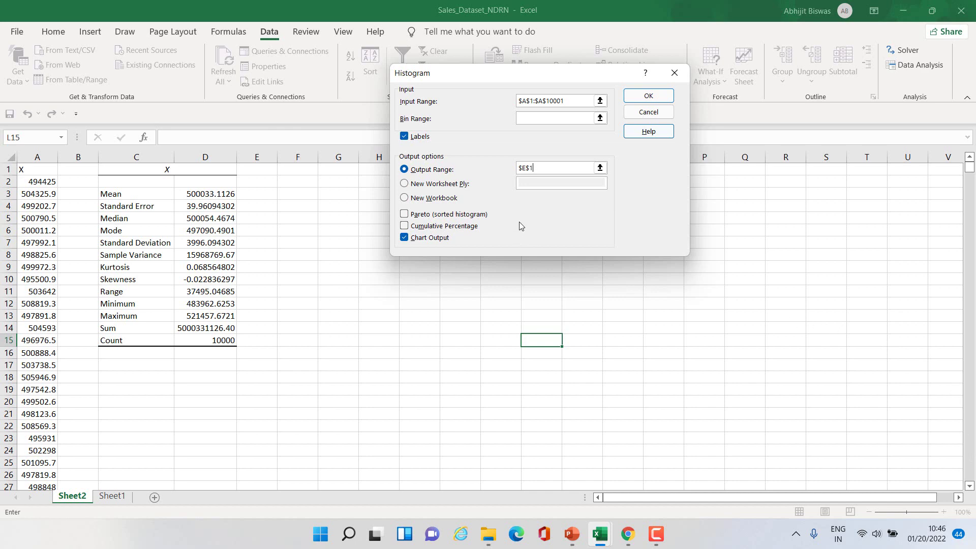
key(BackSpace)
key(BackSpace)
key(BackSpace)
key(BackSpace)
click(295, 171)
click(648, 96)
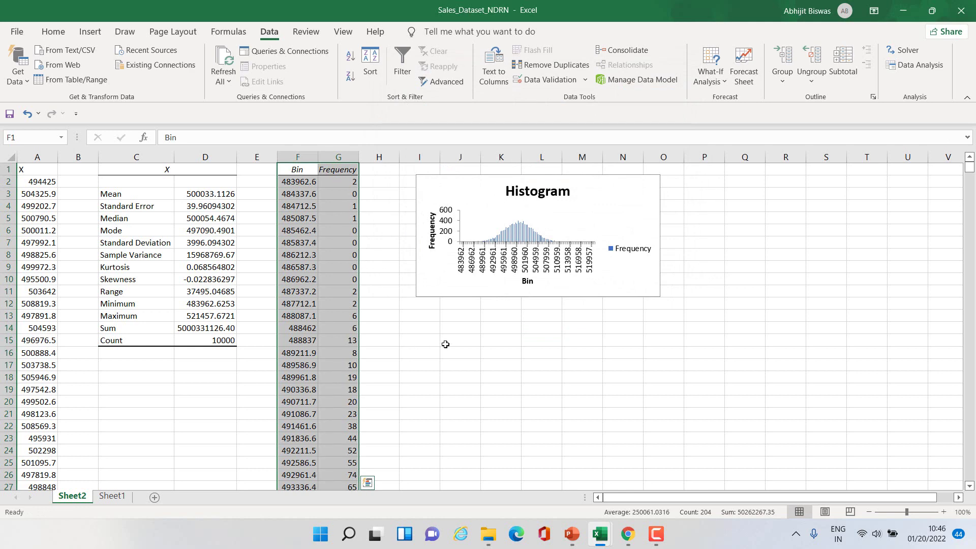
- Enlarge the histogram chart toward column R and delete its Frequency legend
click(556, 272)
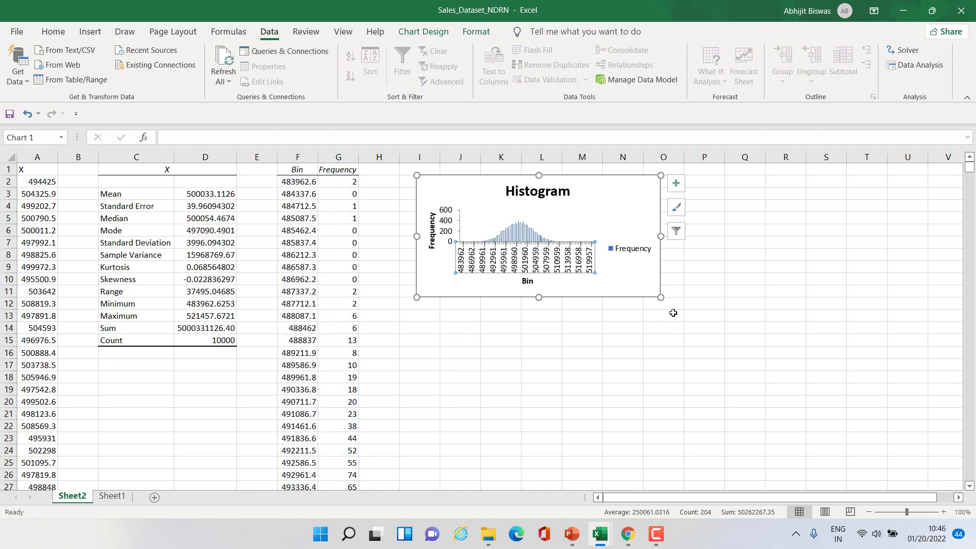
drag(660, 298, 794, 389)
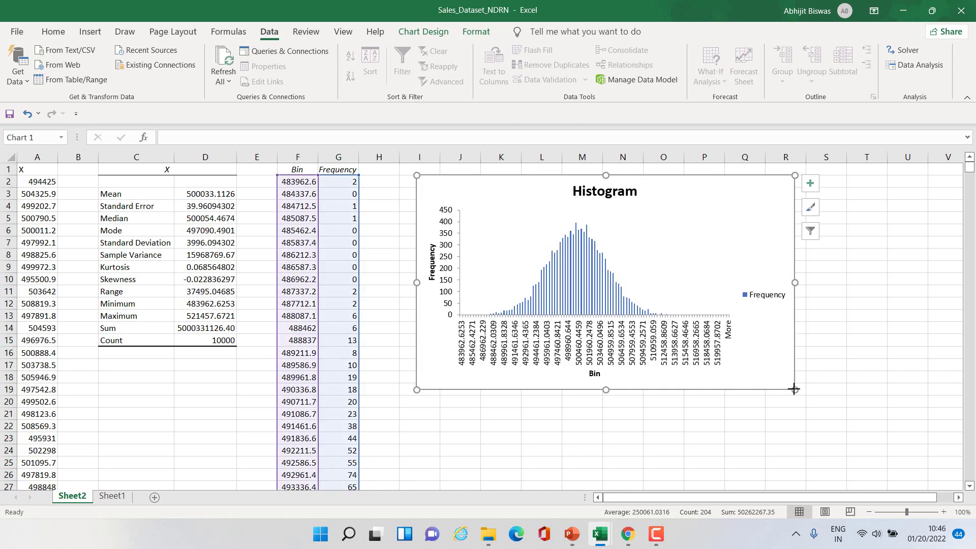
click(763, 299)
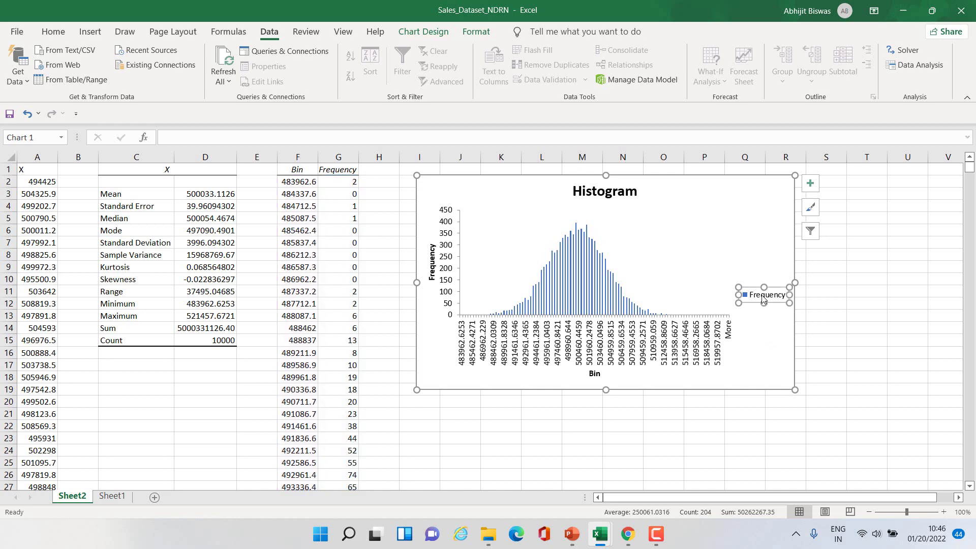
key(Delete)
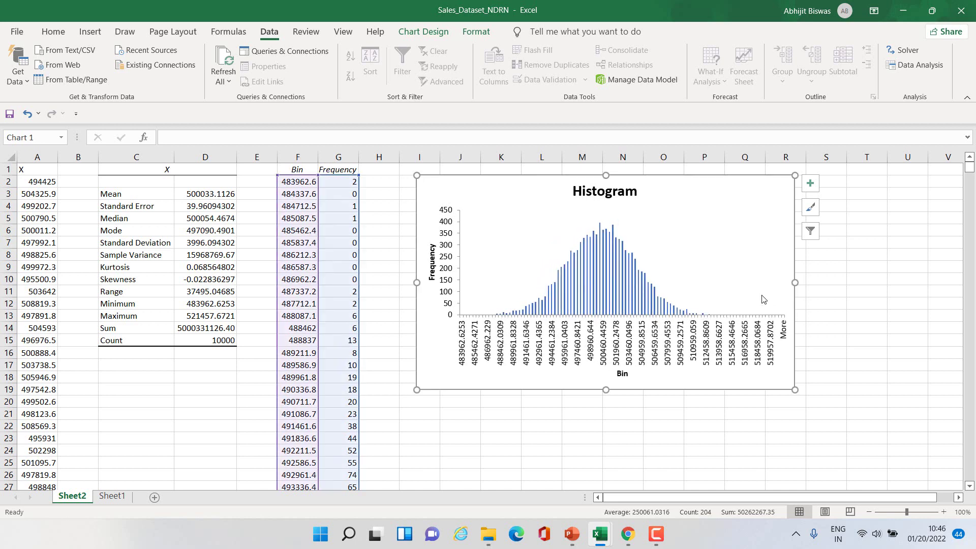
click(781, 412)
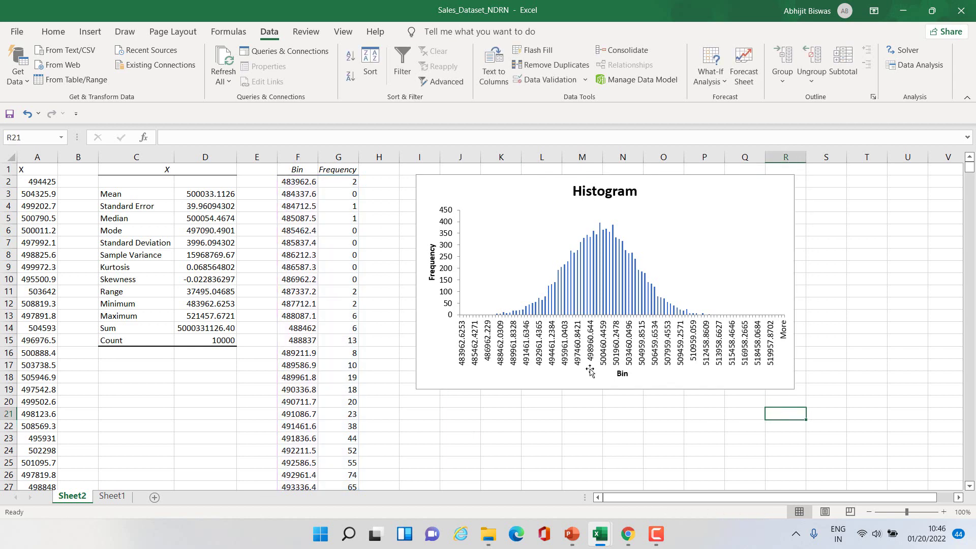